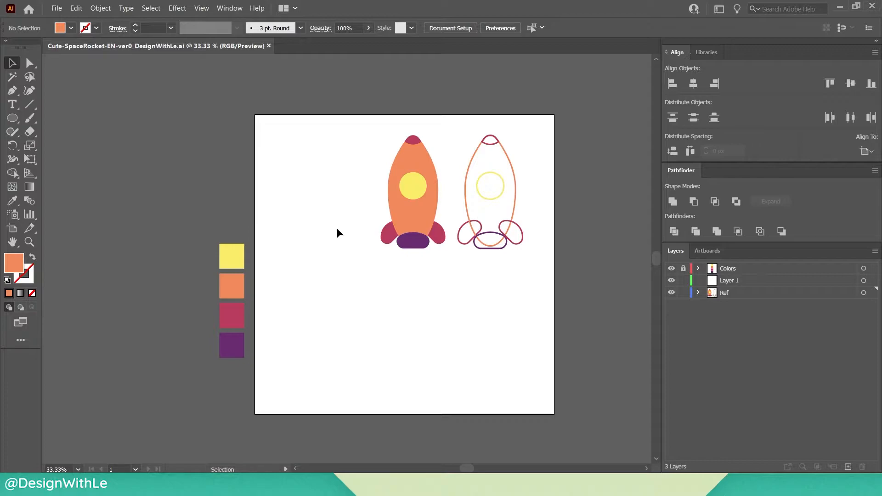
# - Move the orange body out of the filled reference rocket into the empty space on its left
pyautogui.moveTo(403, 218); pyautogui.dragTo(329, 217)
pyautogui.click(352, 282)
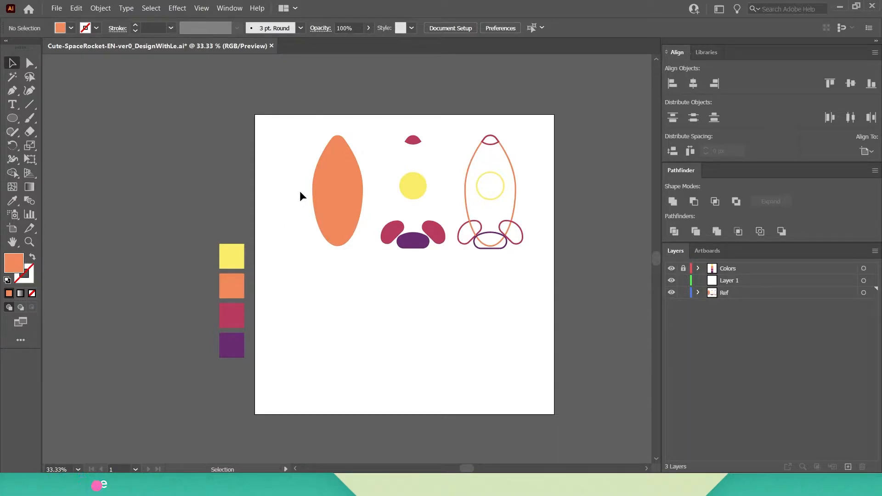
# - Examine the individual shapes of the reference rocket: body, nose cap, window, both fins and the purple base
pyautogui.click(353, 159)
pyautogui.click(381, 137)
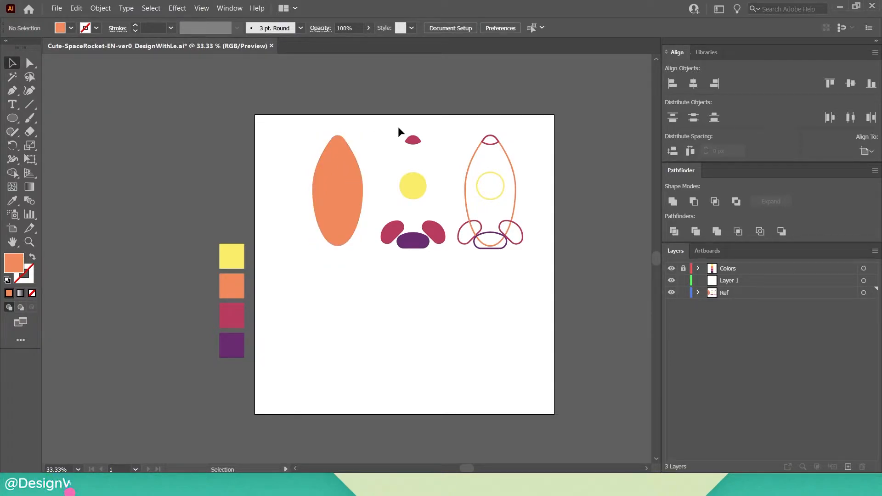
pyautogui.click(419, 141)
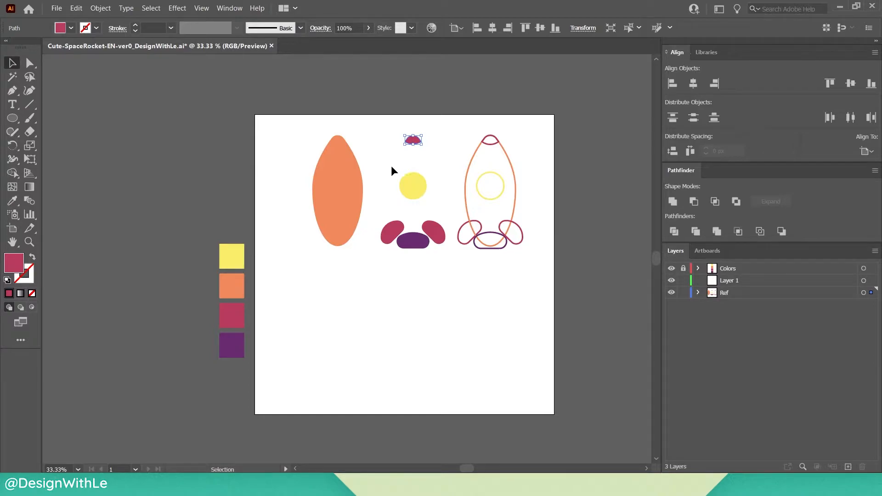
pyautogui.click(416, 186)
pyautogui.click(384, 212)
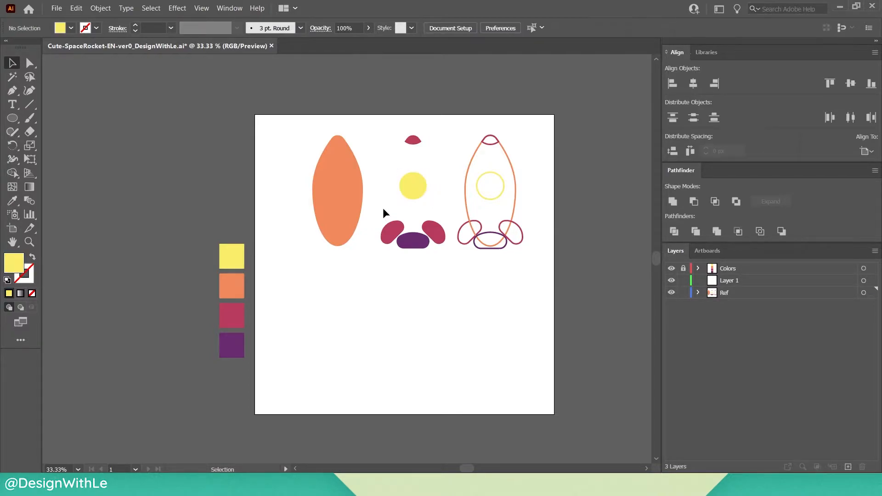
pyautogui.click(391, 232)
pyautogui.click(439, 228)
pyautogui.click(414, 266)
pyautogui.click(416, 244)
pyautogui.click(426, 270)
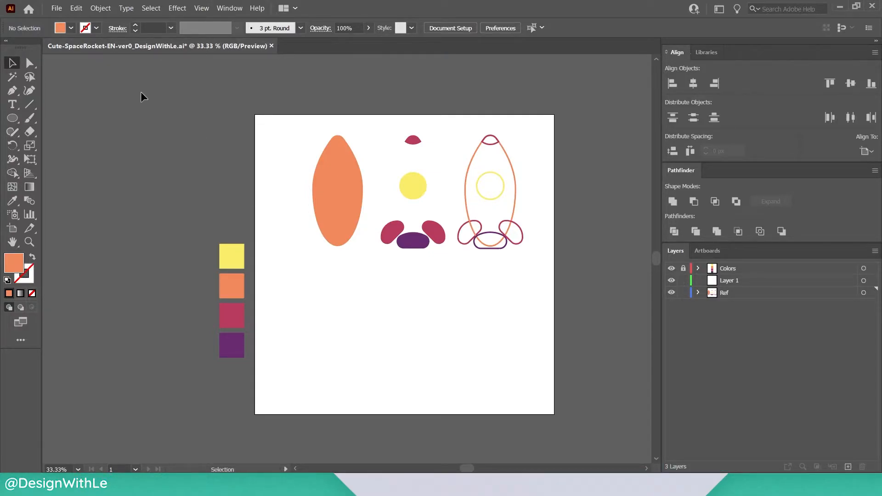
# - Draw a tall orange ellipse for the new rocket body below the separated reference body
pyautogui.click(12, 118)
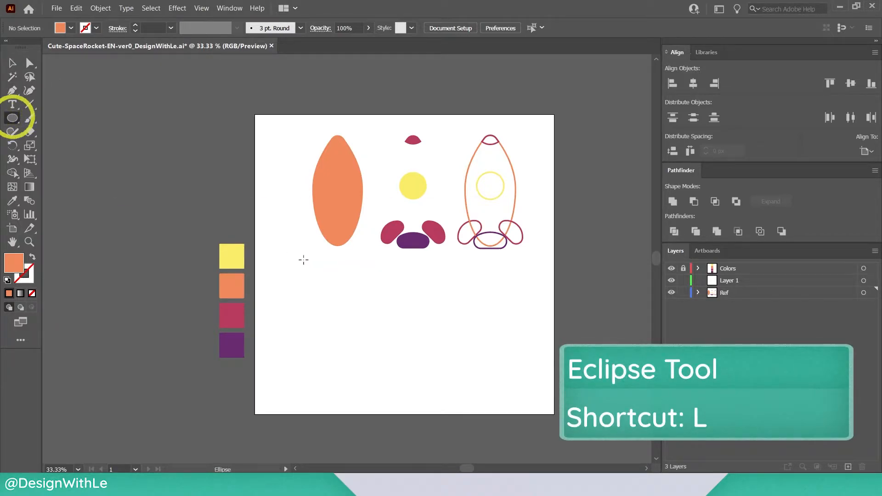
pyautogui.moveTo(308, 278); pyautogui.dragTo(363, 384)
pyautogui.press('v')
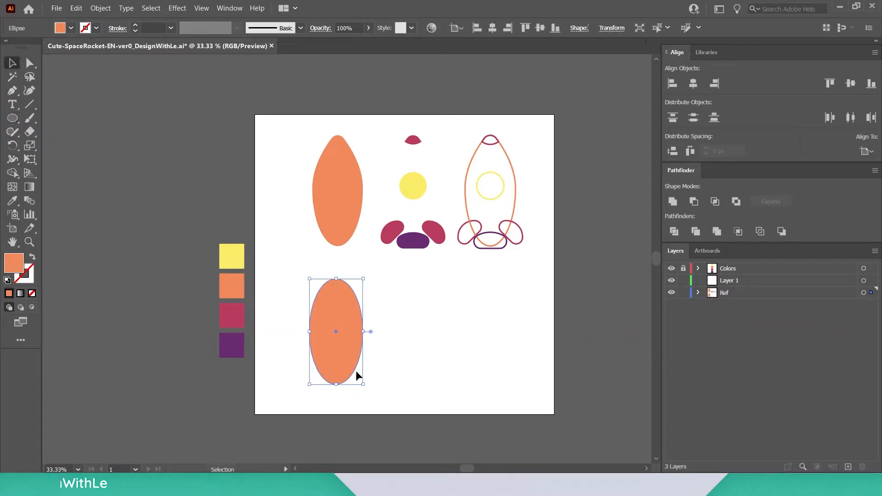
pyautogui.click(338, 265)
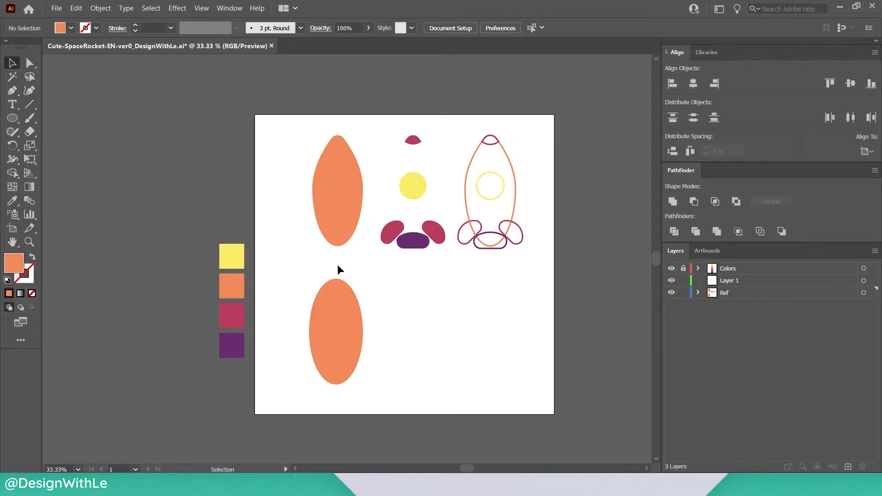
# - Convert the top anchor point of the new orange ellipse to a corner to form a pointed tip
pyautogui.click(30, 63)
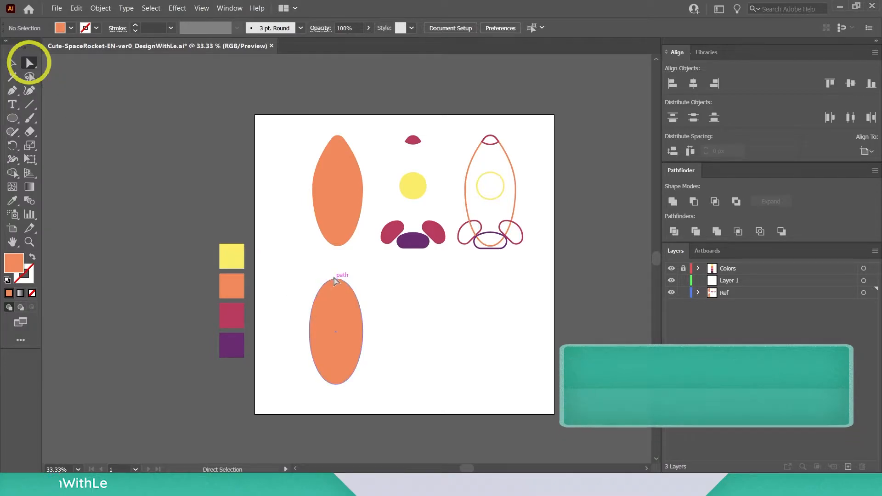
pyautogui.moveTo(327, 270); pyautogui.dragTo(351, 294)
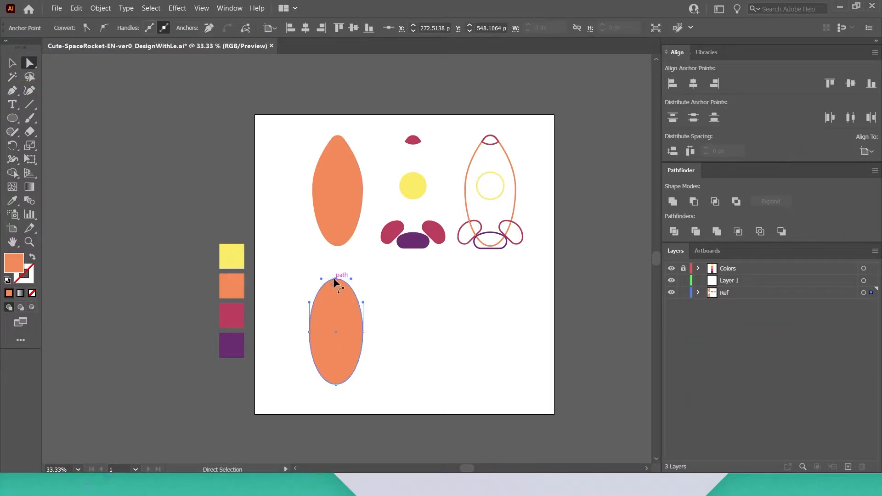
pyautogui.click(335, 279)
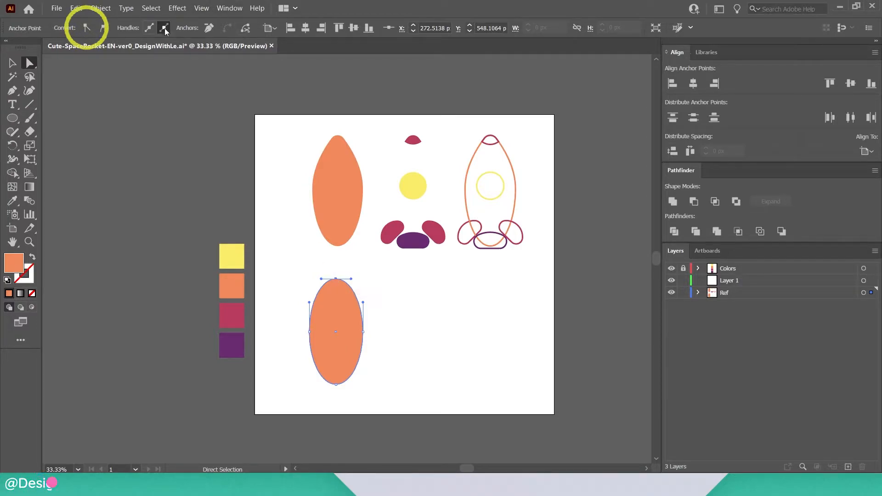
pyautogui.click(87, 27)
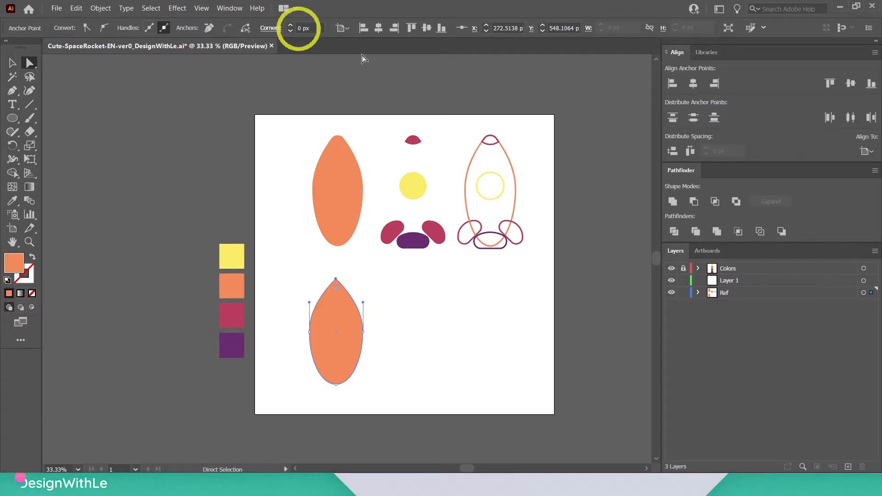
# - Round the pointed tip of the new rocket body slightly with a corner radius
pyautogui.click(306, 28)
pyautogui.write('1')
pyautogui.press('Return')
pyautogui.click(437, 319)
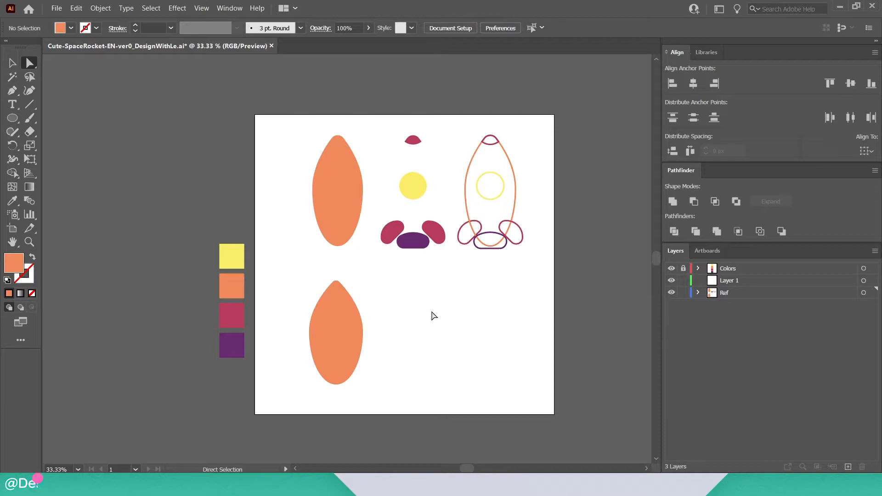
pyautogui.press('v')
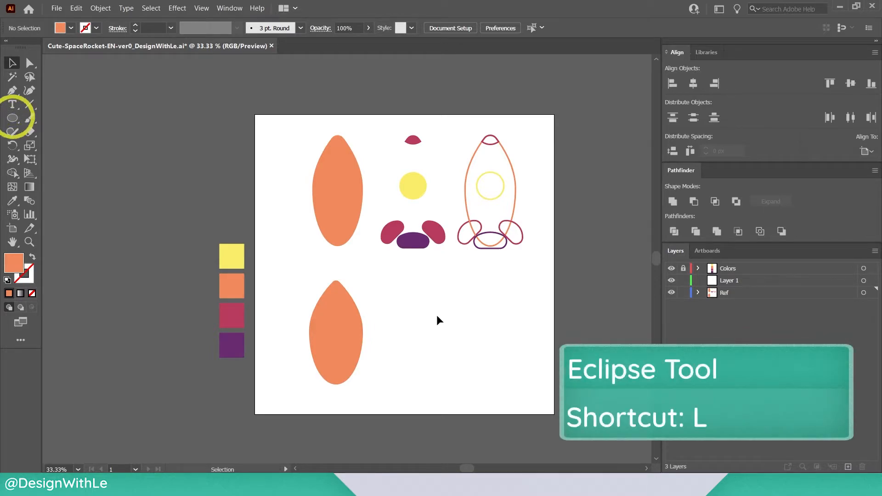
# - Draw a circle beside the new rocket body and fill it with the reference window's yellow
pyautogui.press('l')
pyautogui.moveTo(396, 311); pyautogui.dragTo(422, 345)
pyautogui.press('i')
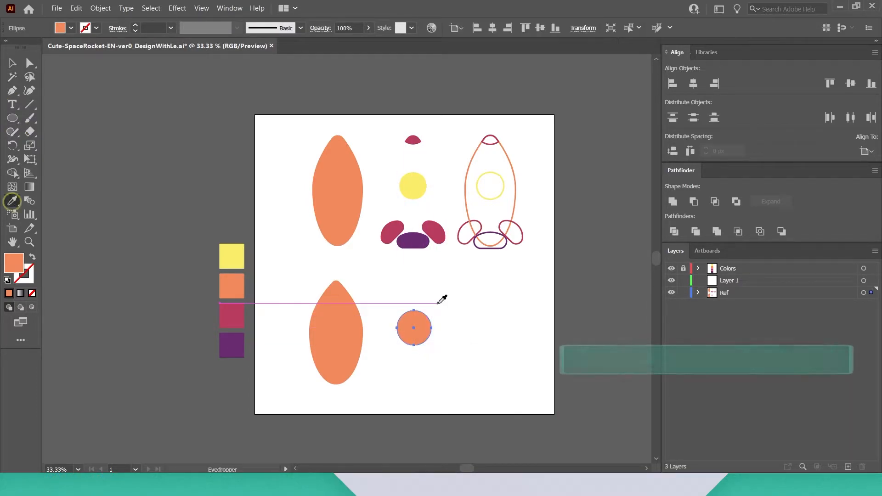
pyautogui.click(418, 186)
pyautogui.press('v')
pyautogui.click(429, 264)
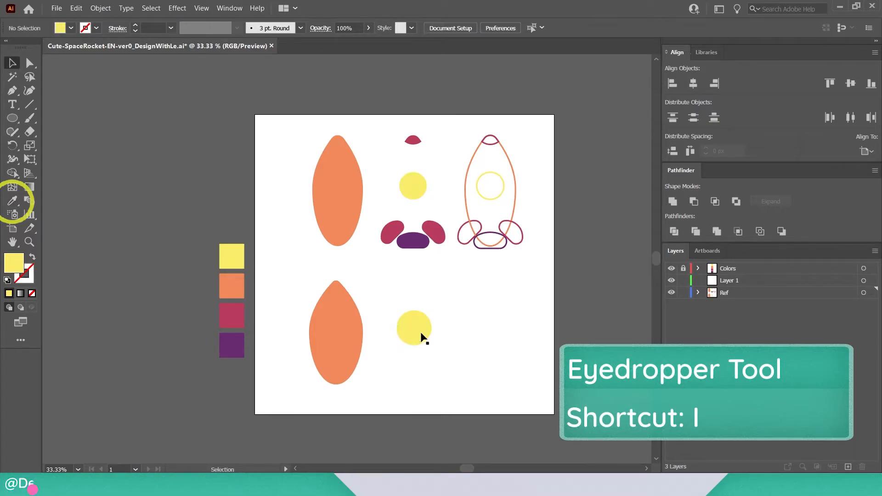
# - Place the yellow circle on the new rocket body as a window and align both to their horizontal center
pyautogui.moveTo(421, 340); pyautogui.dragTo(341, 342)
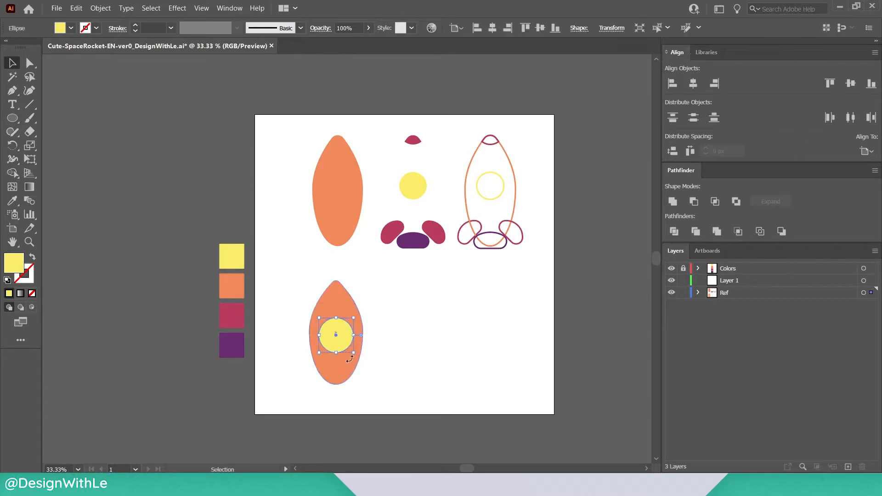
pyautogui.click(399, 329)
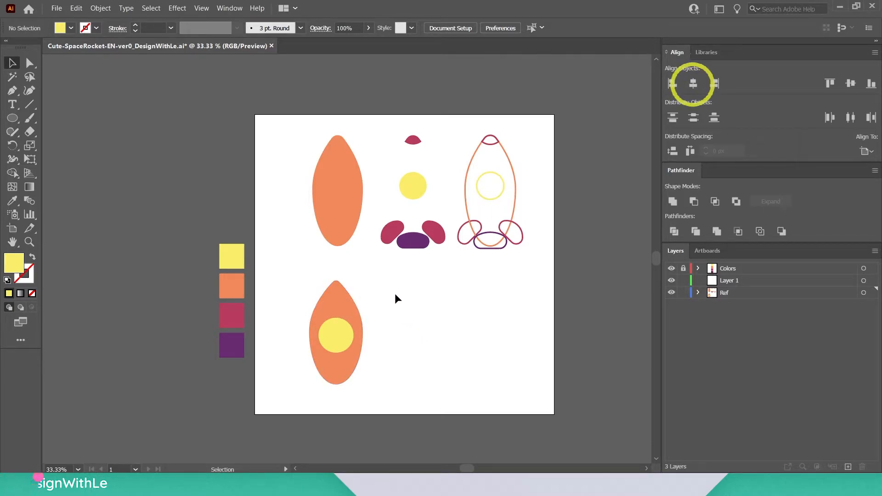
pyautogui.moveTo(288, 275); pyautogui.dragTo(394, 397)
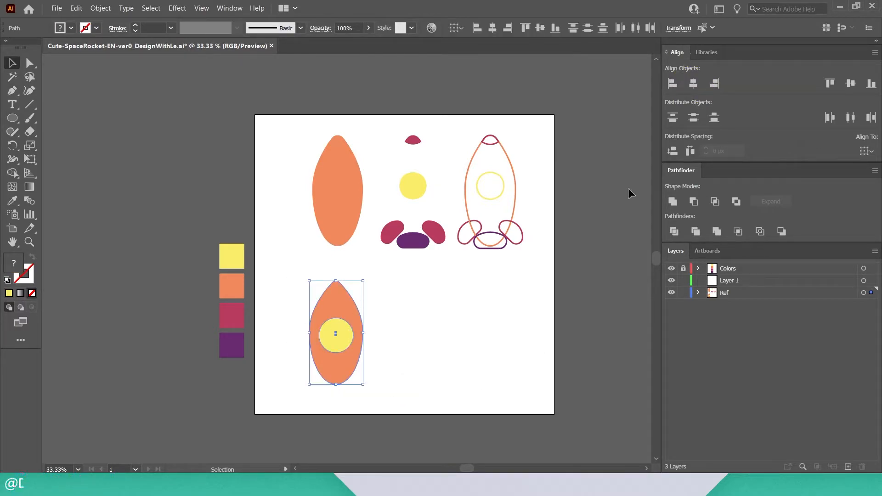
pyautogui.click(692, 84)
pyautogui.click(381, 351)
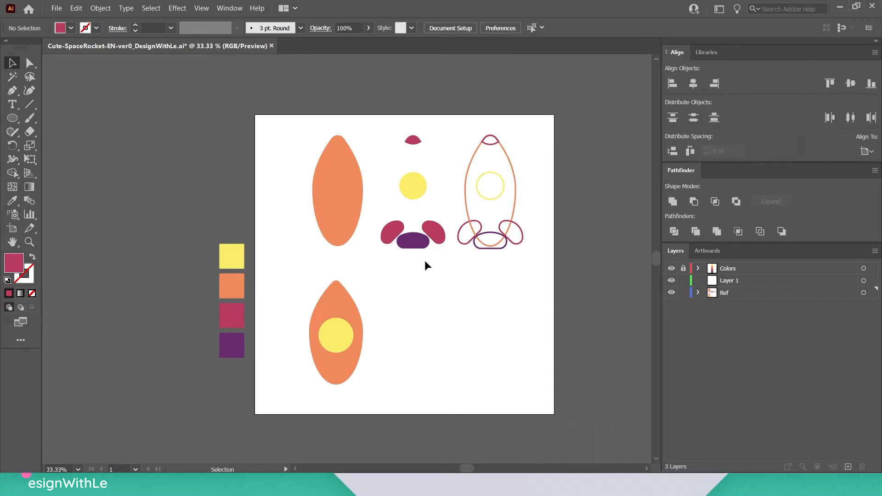
# - Draw a circle beside the new rocket body in the crimson fill of the reference fins
pyautogui.click(391, 238)
pyautogui.click(448, 272)
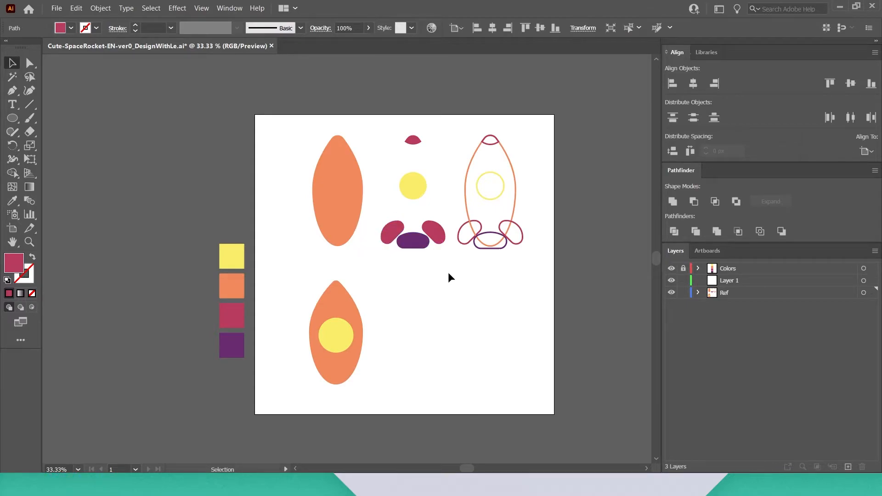
pyautogui.click(443, 237)
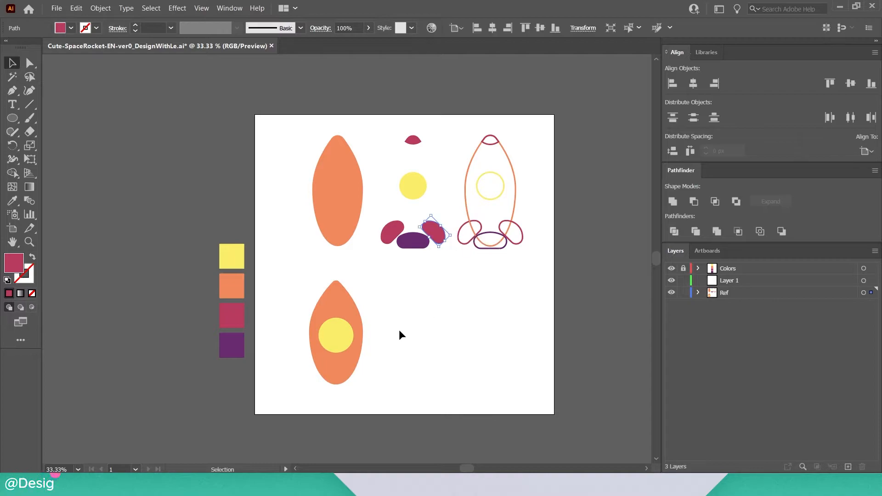
pyautogui.click(393, 301)
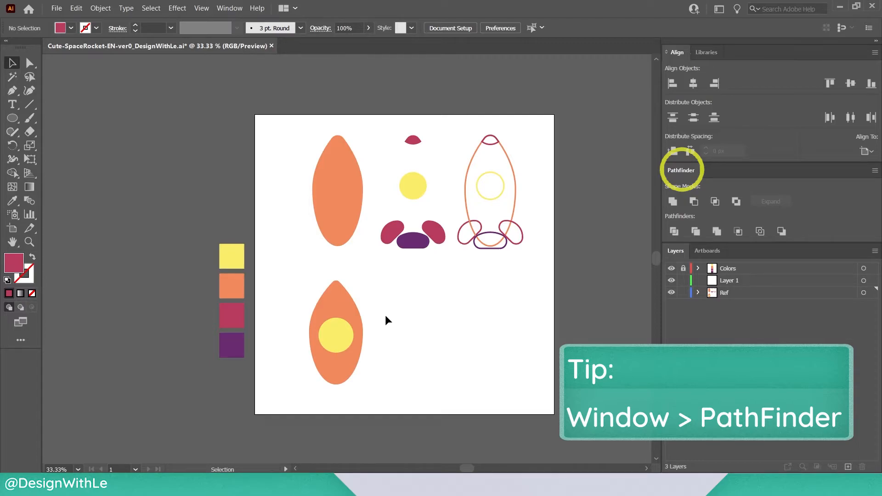
pyautogui.press('l')
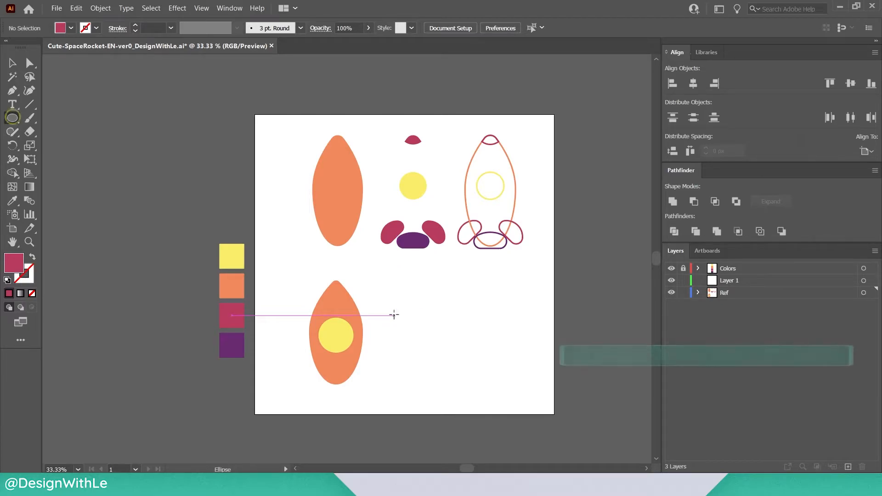
pyautogui.moveTo(387, 310); pyautogui.dragTo(411, 341)
# - Draw a straight vertical line, taller than the crimson circle, just to its right with the Pen tool
pyautogui.press('p')
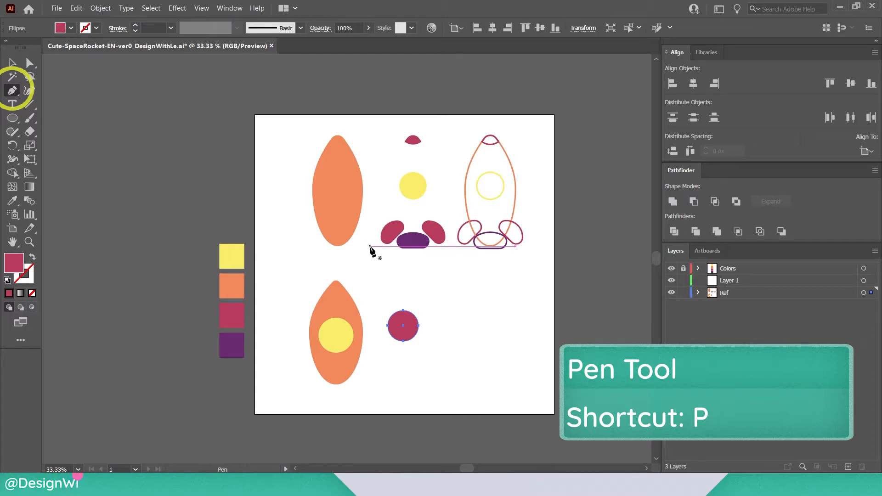
pyautogui.click(433, 289)
pyautogui.click(434, 353)
pyautogui.press('v')
pyautogui.click(467, 317)
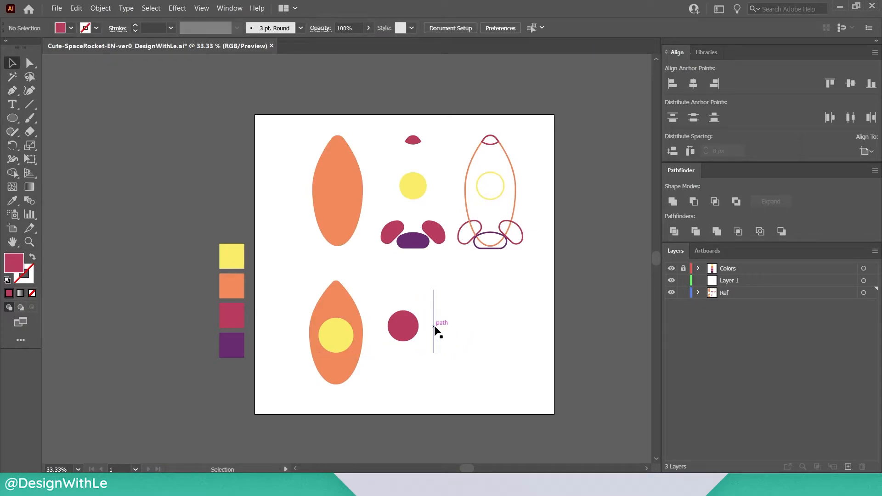
# - Move the vertical line over the crimson circle and align both to their horizontal center
pyautogui.moveTo(434, 327); pyautogui.dragTo(399, 329)
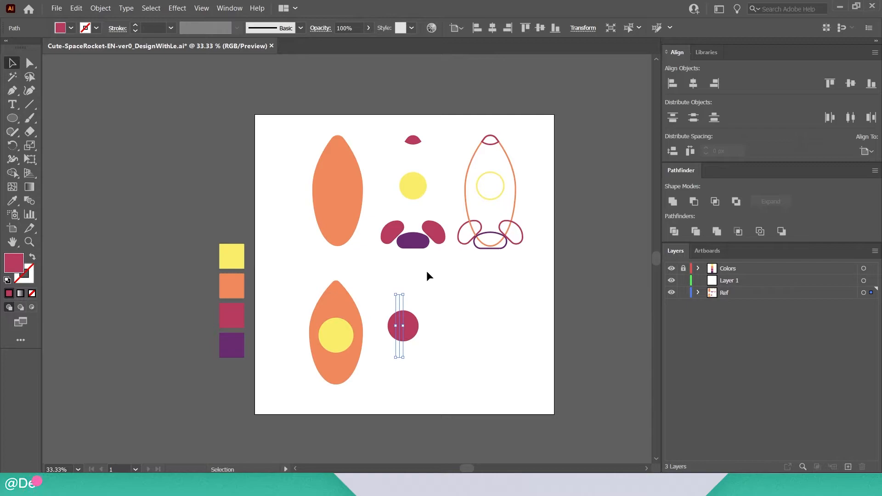
pyautogui.moveTo(379, 278); pyautogui.dragTo(436, 354)
pyautogui.click(693, 83)
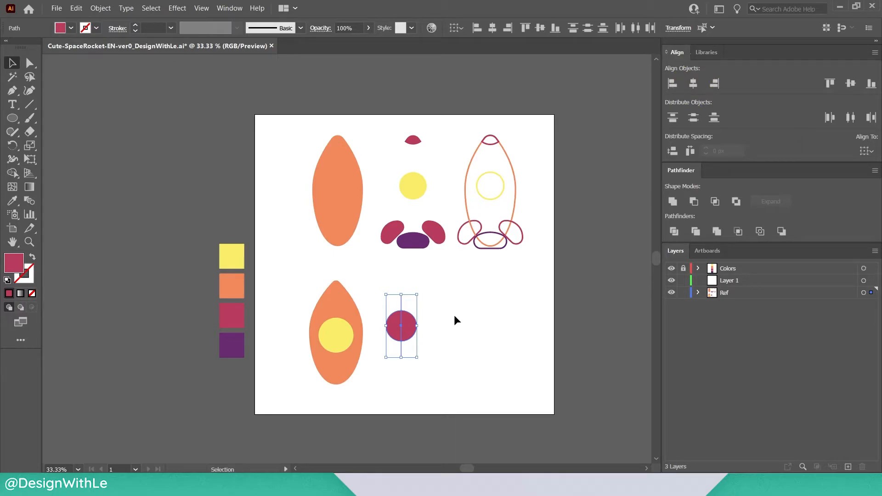
# - Divide the crimson circle along the line, ungroup the halves and move the right half away from the left one
pyautogui.click(674, 230)
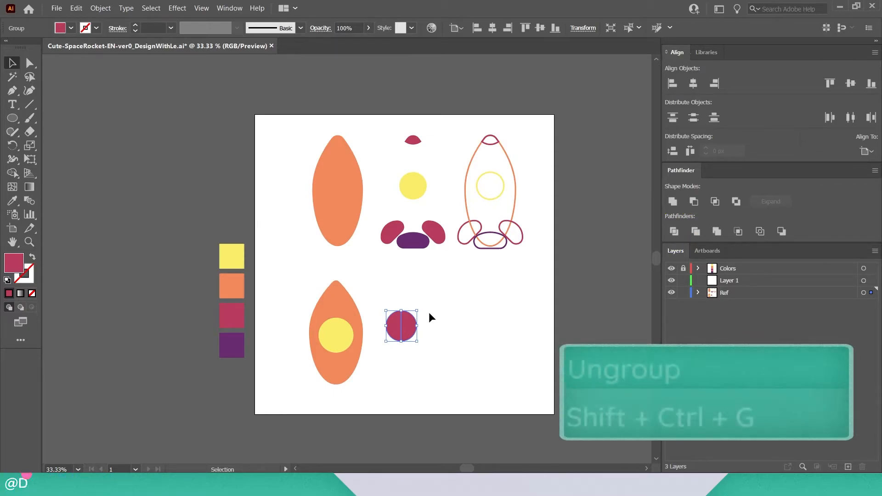
pyautogui.hotkey('shift', 'ctrl', 'g')
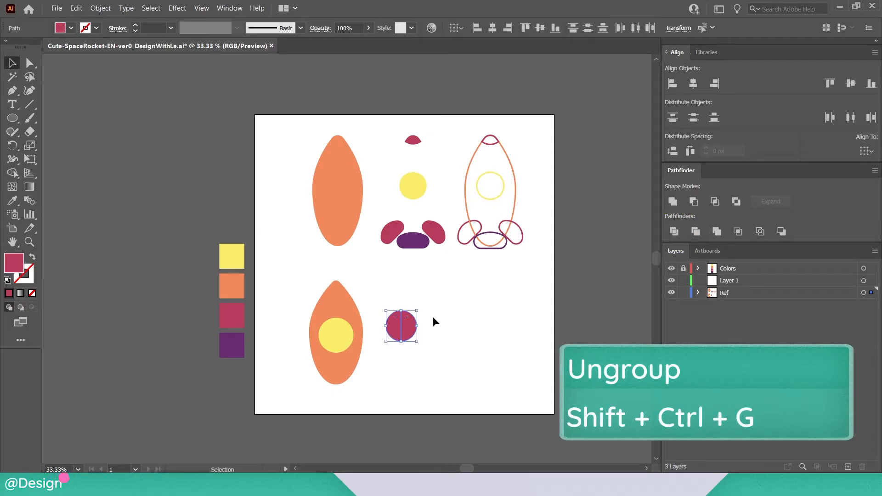
pyautogui.click(431, 317)
pyautogui.moveTo(410, 331); pyautogui.dragTo(427, 329)
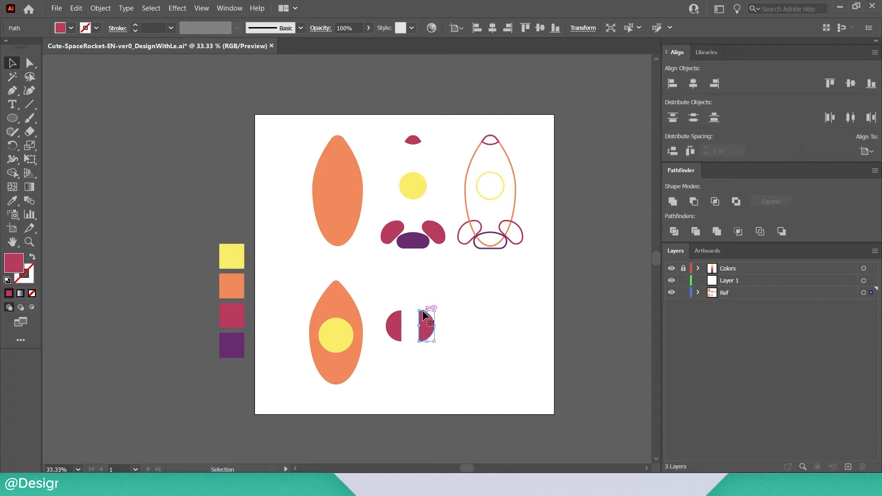
# - Round the corners of the right crimson half-circle with its live corners
pyautogui.press('a')
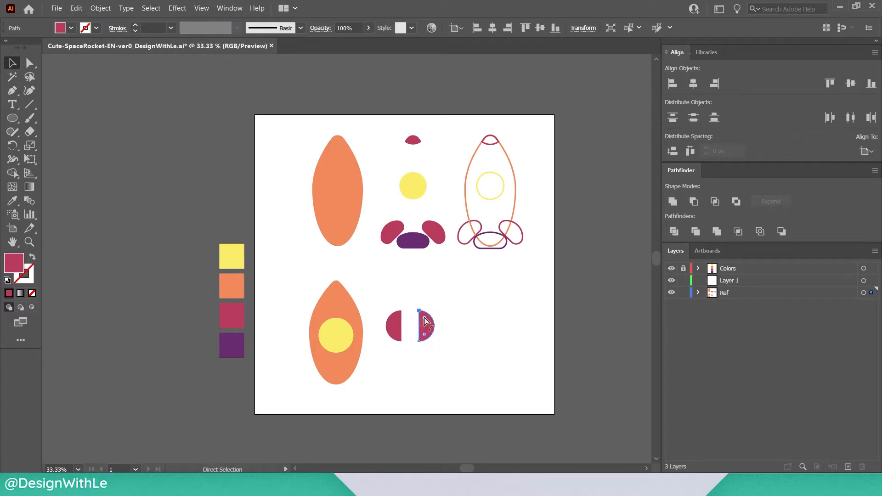
pyautogui.moveTo(424, 318); pyautogui.dragTo(425, 319)
pyautogui.press('v')
# - Rotate the rounded crimson half counterclockwise and position it as a fin on the lower right of the new rocket body
pyautogui.moveTo(436, 307); pyautogui.dragTo(423, 299)
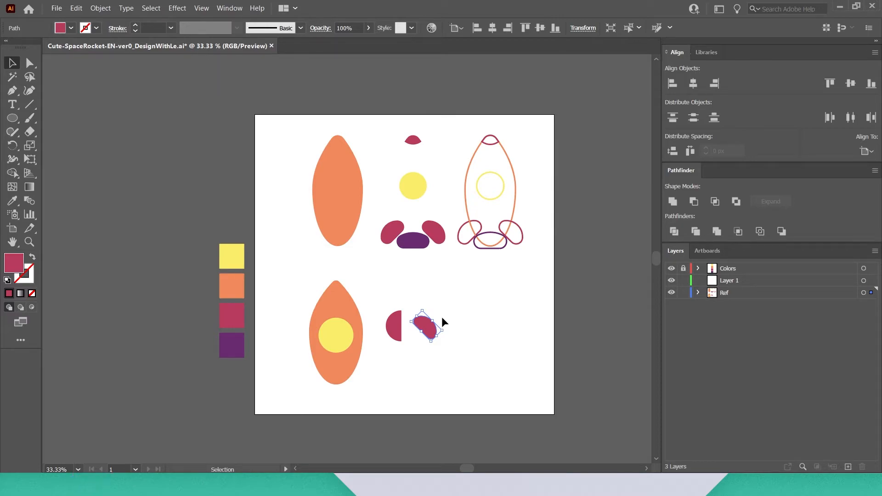
pyautogui.moveTo(427, 332); pyautogui.dragTo(361, 379)
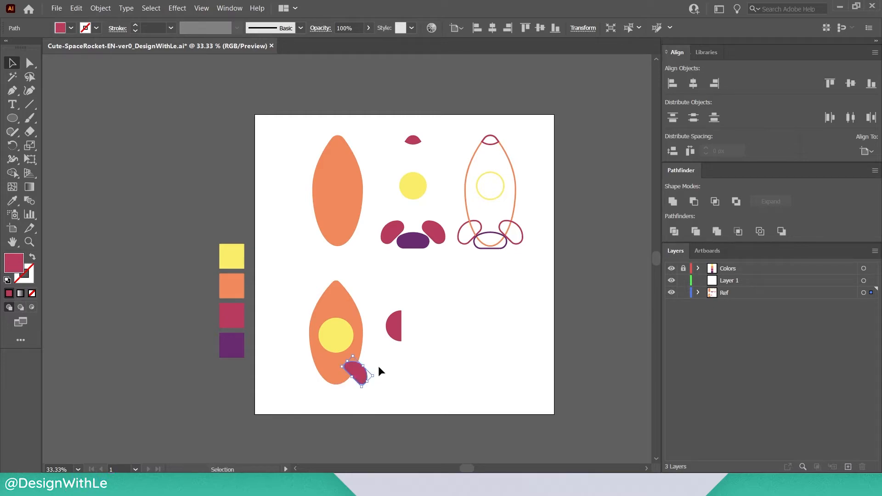
pyautogui.click(407, 350)
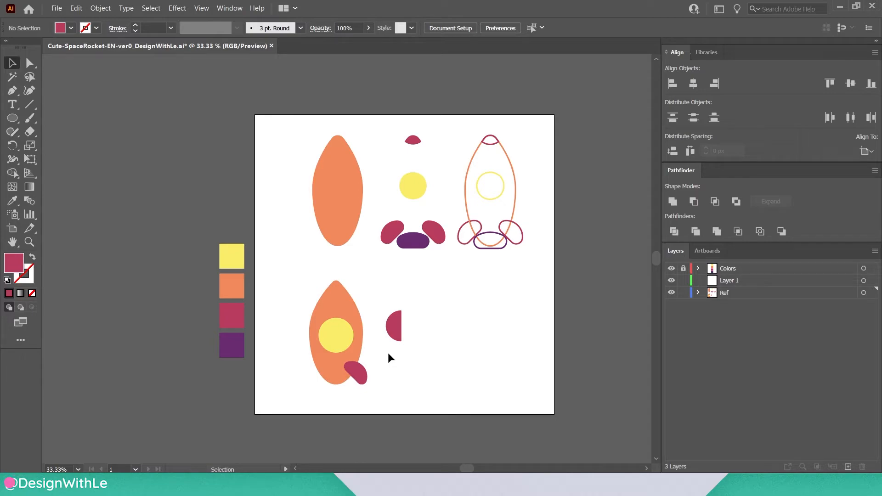
# - Create a copy of the crimson fin reflected across the vertical axis
pyautogui.click(360, 371)
pyautogui.rightClick(361, 376)
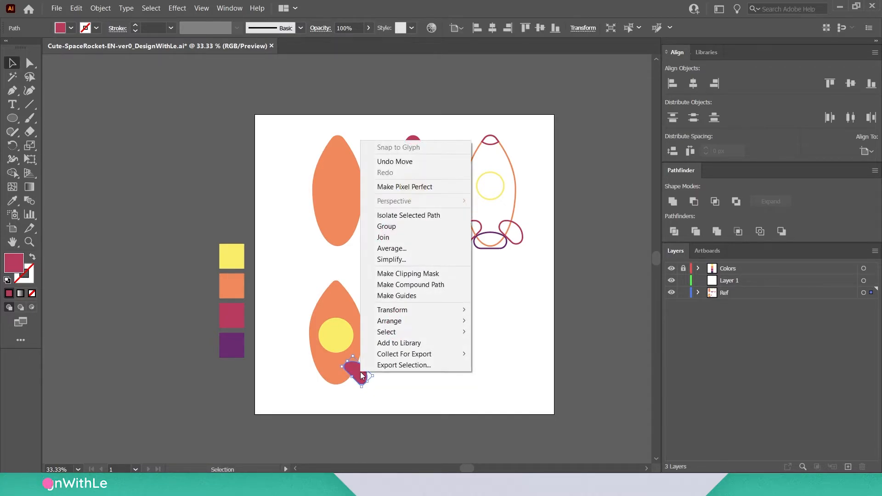
pyautogui.moveTo(410, 310)
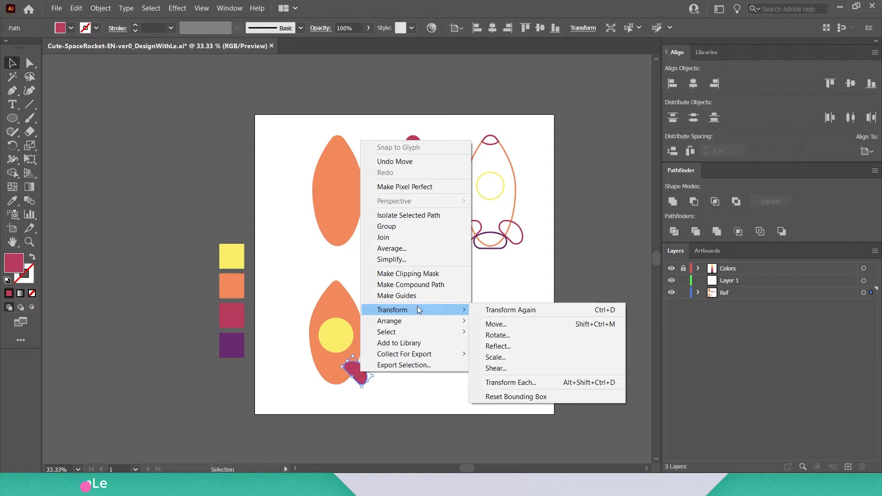
pyautogui.click(455, 310)
pyautogui.moveTo(464, 310)
pyautogui.click(511, 349)
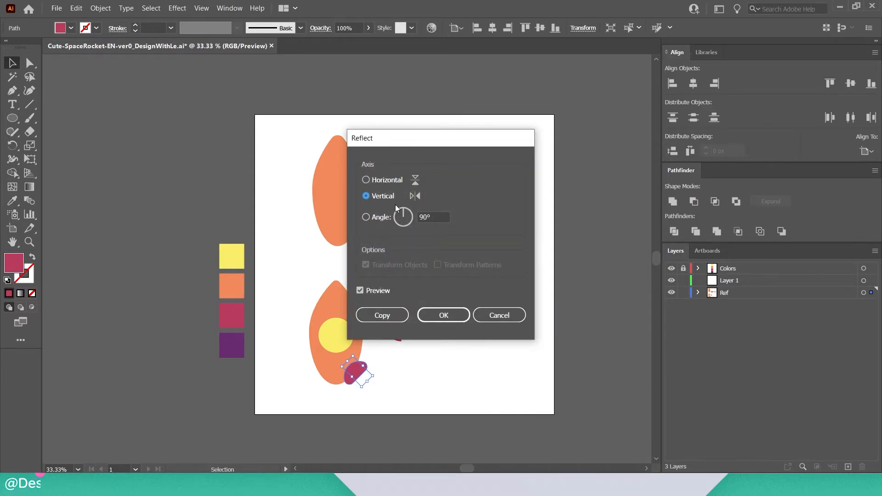
pyautogui.click(384, 317)
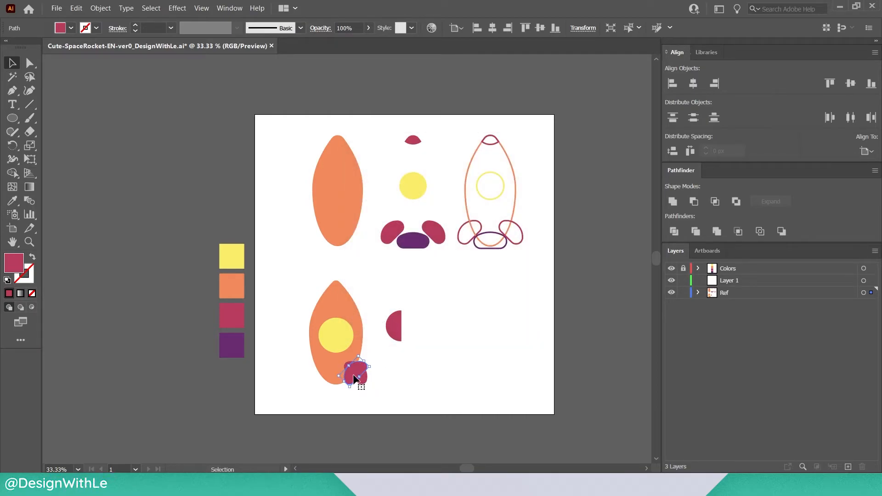
# - Move the reflected fin straight across to the lower left of the rocket body and group both fins
pyautogui.moveTo(354, 377); pyautogui.dragTo(316, 377)
pyautogui.keyDown('shift'); pyautogui.click(360, 380); pyautogui.keyUp('shift')
pyautogui.hotkey('ctrl', 'g')
pyautogui.click(445, 391)
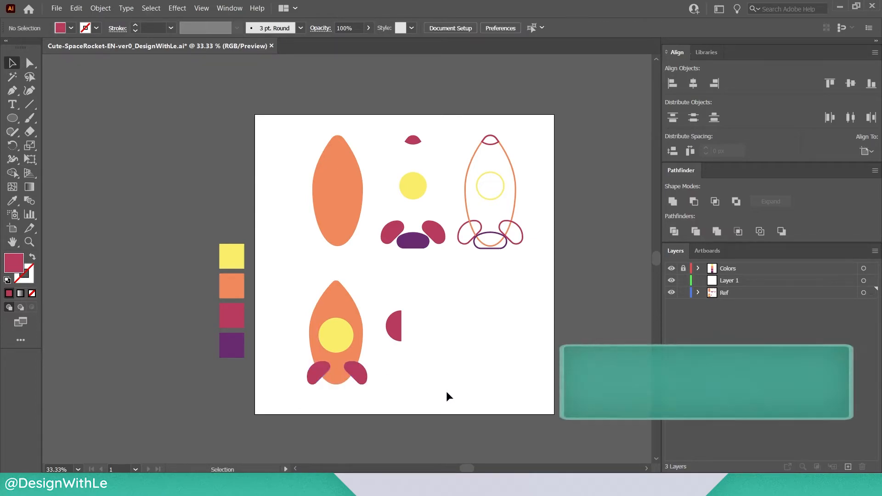
# - Align the fin group to the horizontal center of the orange rocket body, using the body as the key object
pyautogui.click(366, 383)
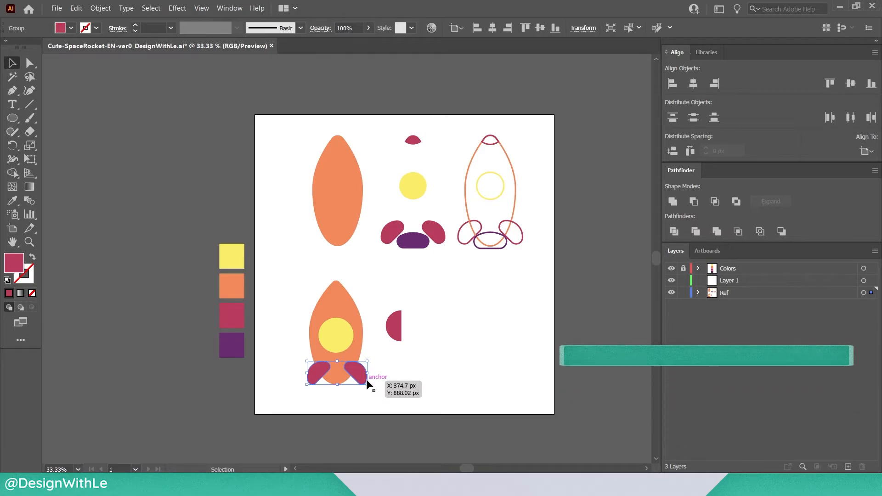
pyautogui.keyDown('shift'); pyautogui.click(345, 306); pyautogui.keyUp('shift')
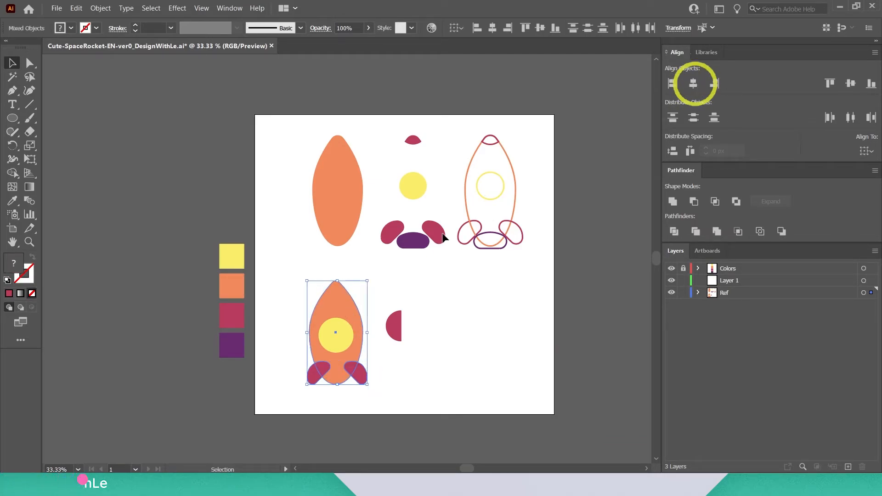
pyautogui.click(338, 299)
pyautogui.click(692, 83)
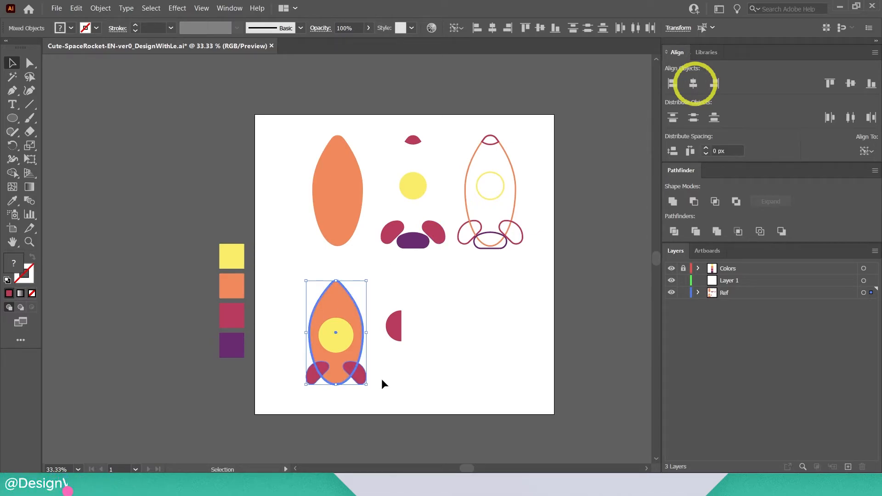
pyautogui.click(371, 361)
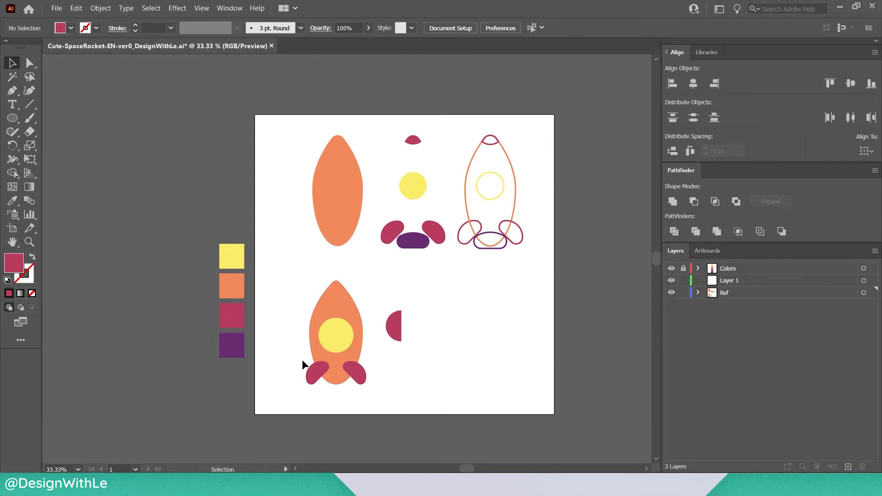
# - Send the fin group to the back so it sits behind the orange rocket body
pyautogui.click(356, 374)
pyautogui.rightClick(357, 375)
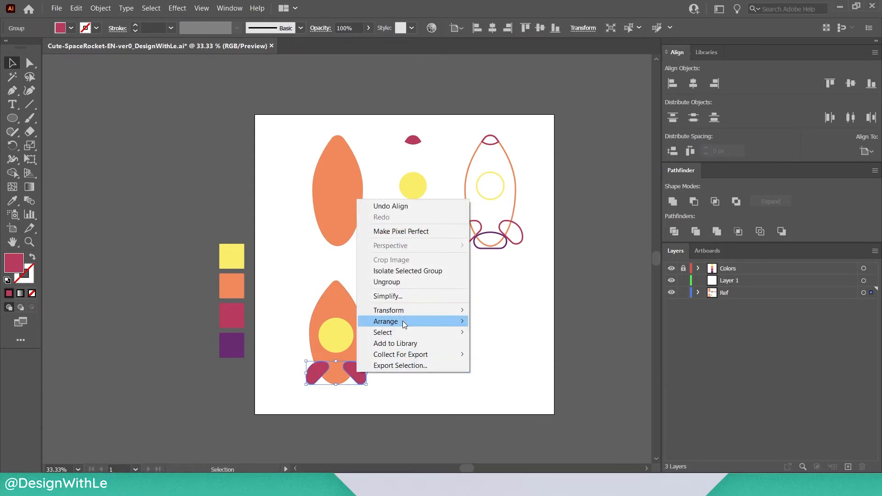
pyautogui.moveTo(404, 324)
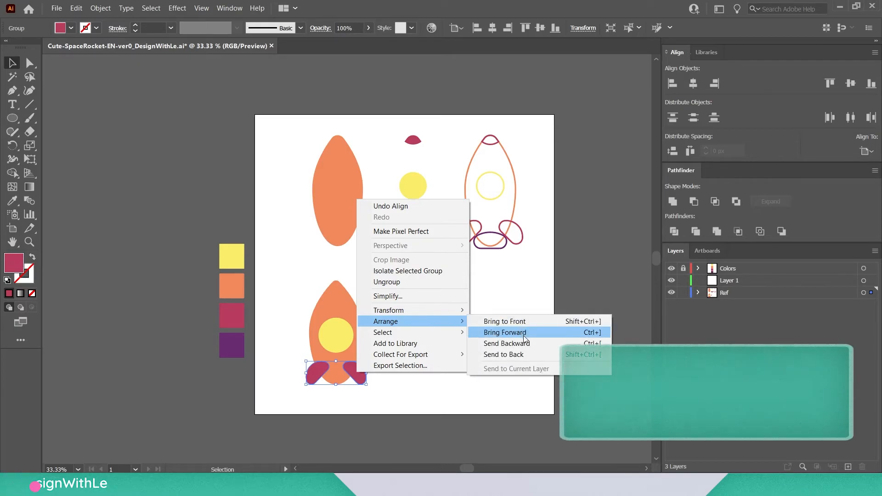
pyautogui.click(489, 354)
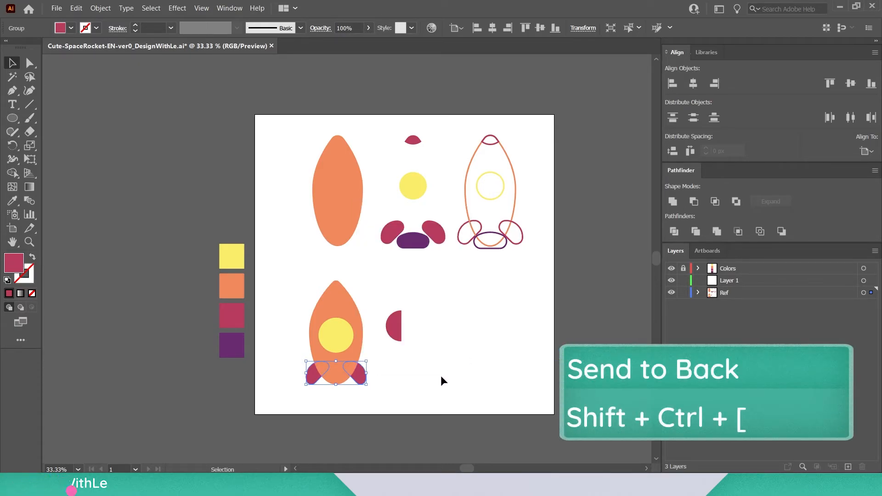
pyautogui.click(403, 382)
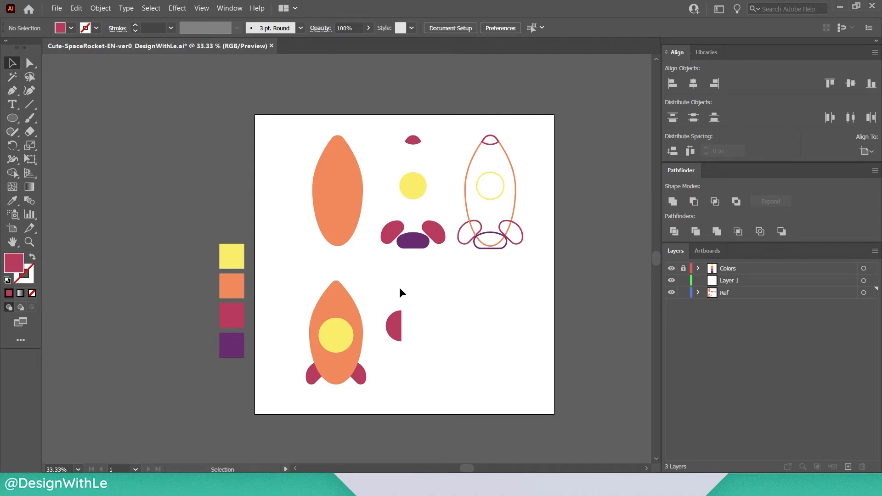
# - Recolor the leftover crimson half-circle with the purple sampled from the reference rocket's base
pyautogui.click(396, 327)
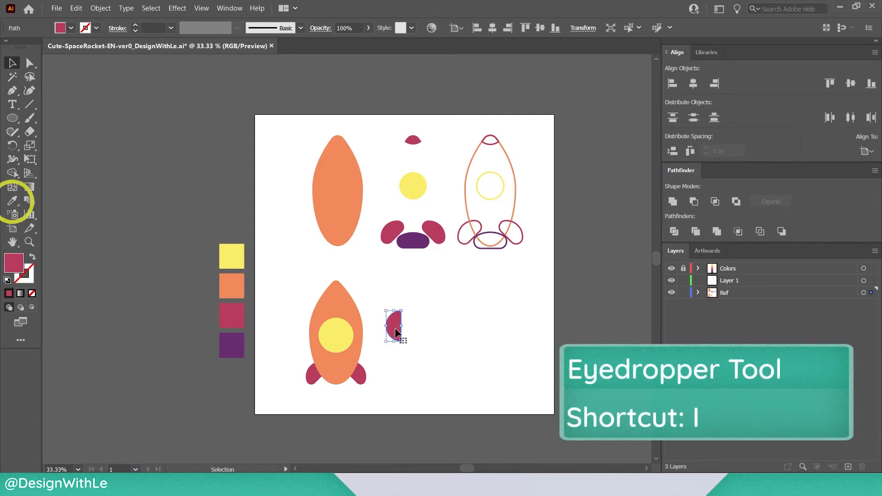
pyautogui.press('i')
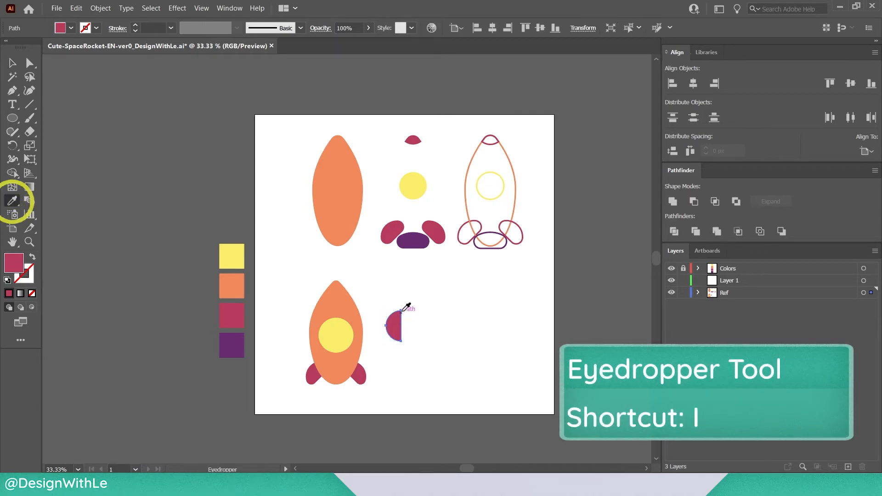
pyautogui.click(420, 238)
pyautogui.press('v')
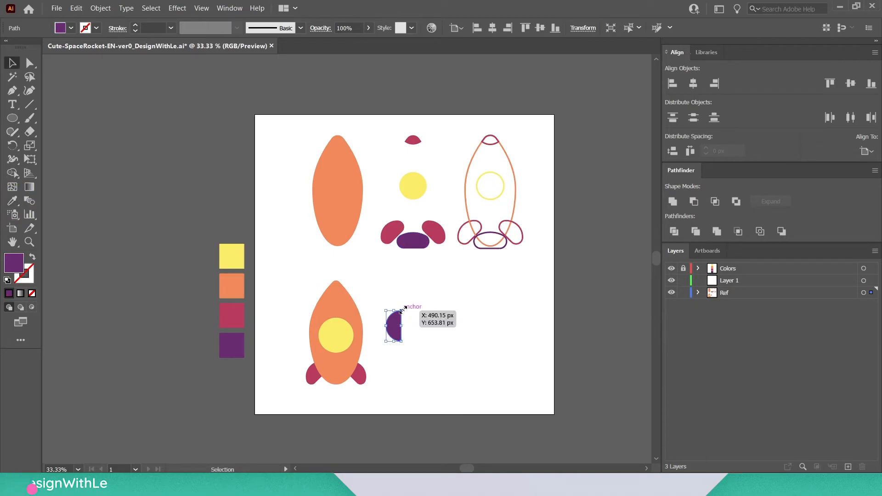
# - Rotate the purple half-circle 90° clockwise so its flat side faces down, and round its corners
pyautogui.moveTo(406, 310); pyautogui.dragTo(416, 343)
pyautogui.click(431, 310)
pyautogui.click(394, 326)
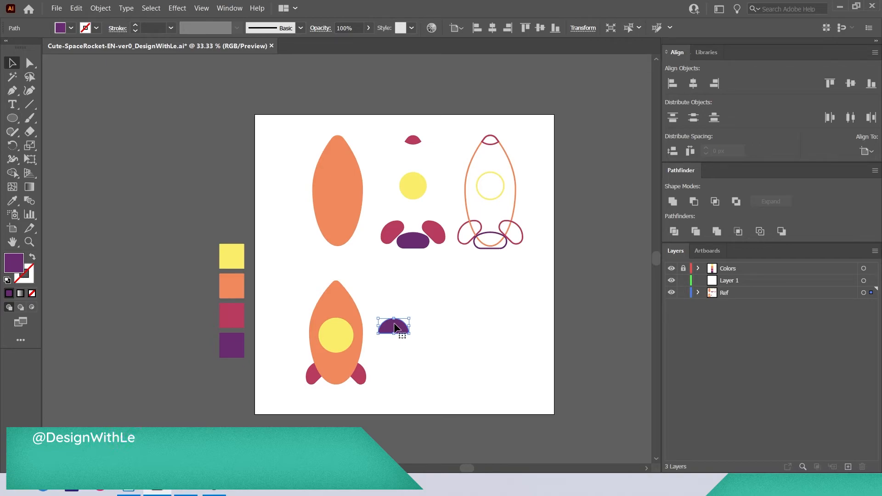
pyautogui.moveTo(387, 326); pyautogui.dragTo(388, 330)
# - Place the purple shape over the bottom end of the rocket body and align it to the body's horizontal center
pyautogui.moveTo(392, 329); pyautogui.dragTo(336, 383)
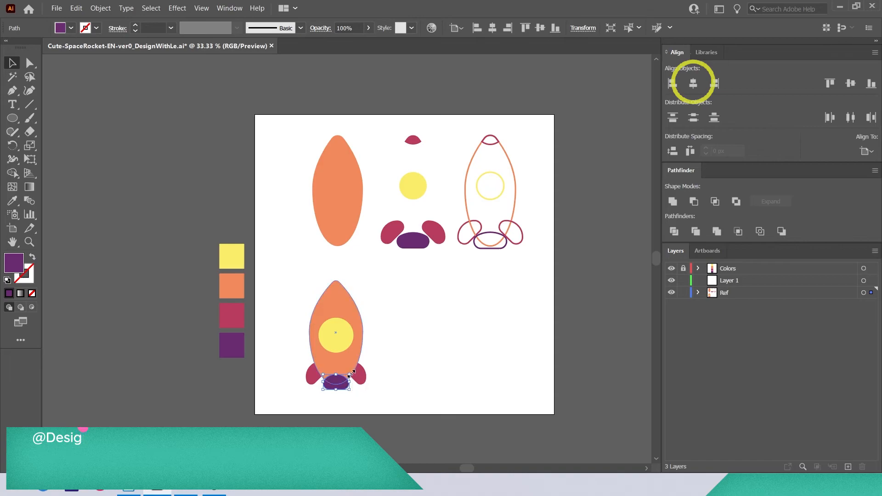
pyautogui.keyDown('shift'); pyautogui.click(347, 357); pyautogui.keyUp('shift')
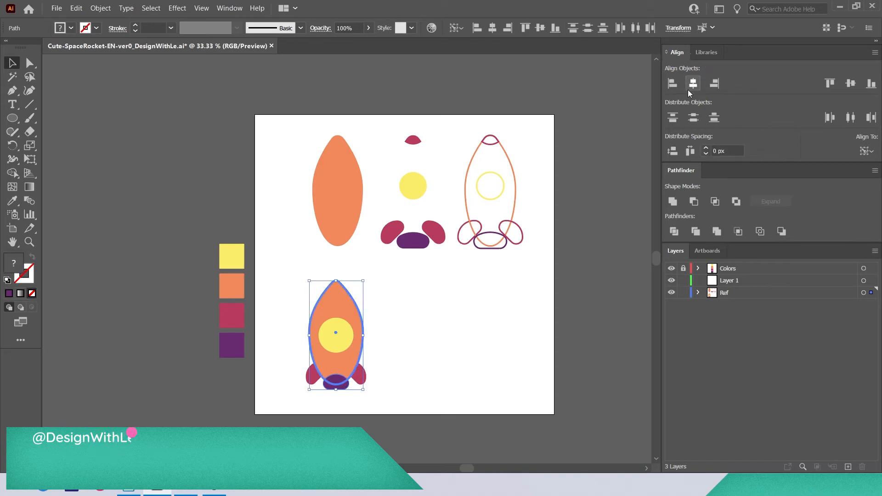
pyautogui.click(418, 315)
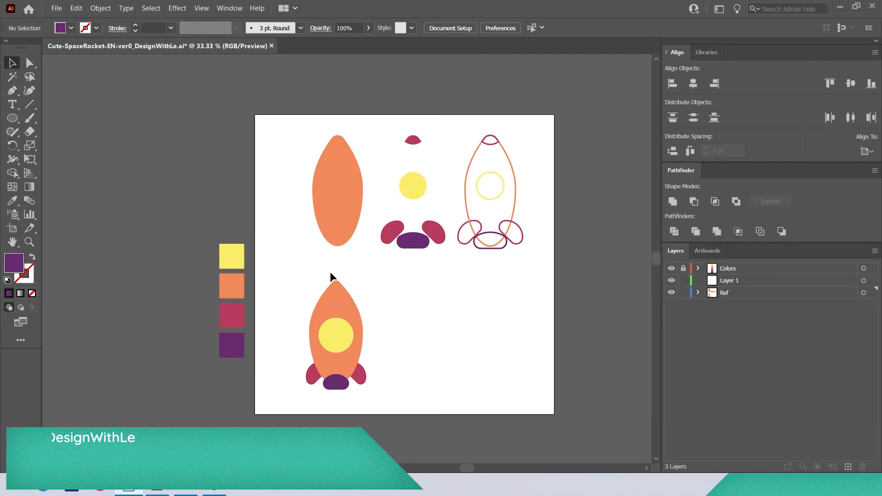
# - Draw a small purple circle over the rocket's tip and center it horizontally on the orange body as key object
pyautogui.press('l')
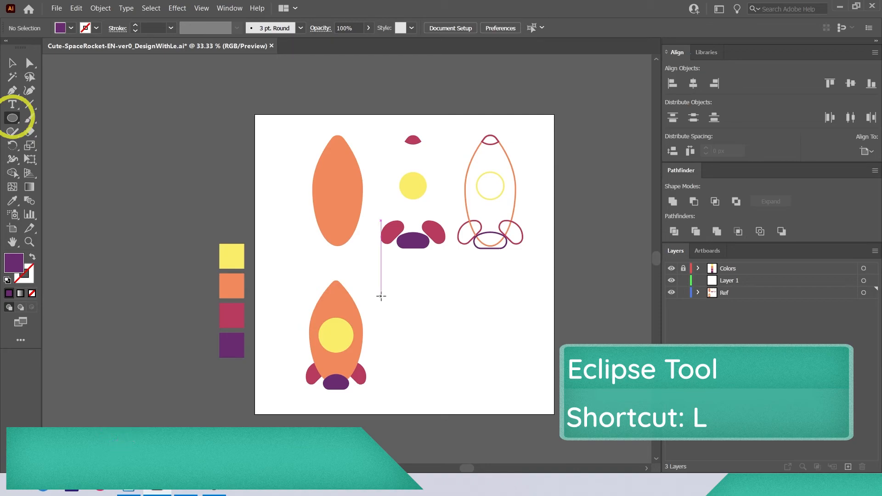
pyautogui.moveTo(326, 269); pyautogui.dragTo(350, 292)
pyautogui.press('v')
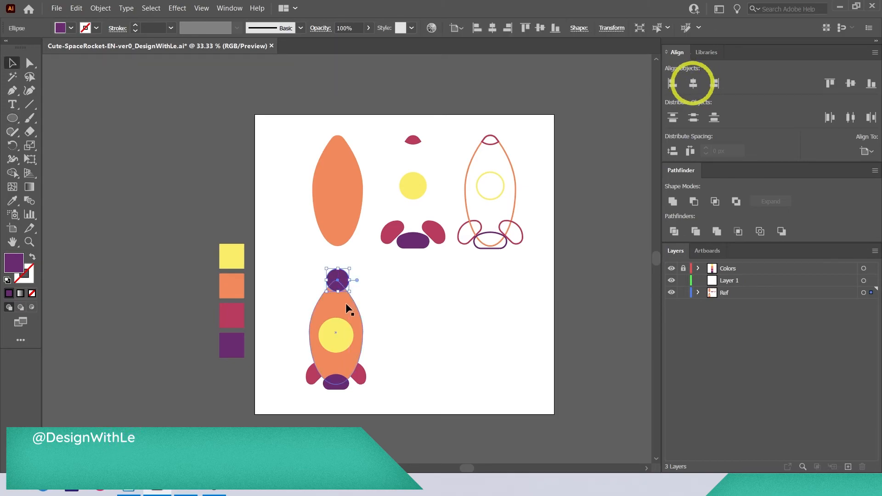
pyautogui.keyDown('shift'); pyautogui.click(341, 307); pyautogui.keyUp('shift')
pyautogui.click(342, 305)
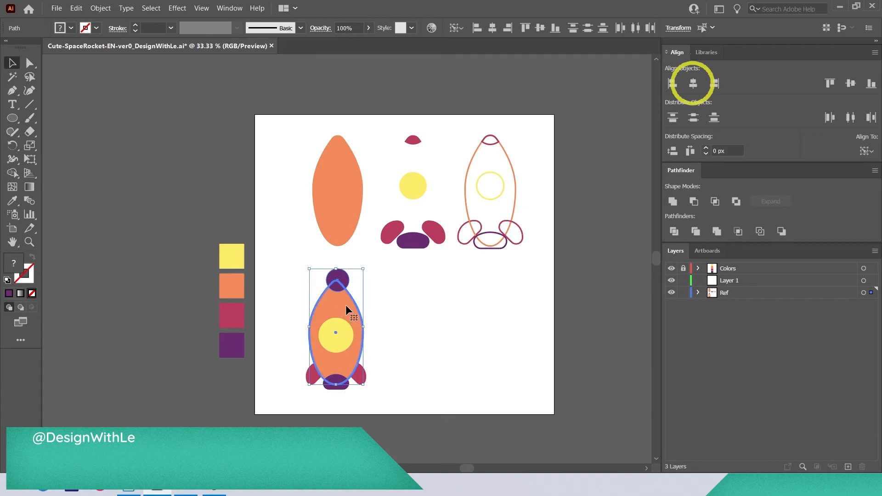
pyautogui.click(693, 81)
pyautogui.click(409, 274)
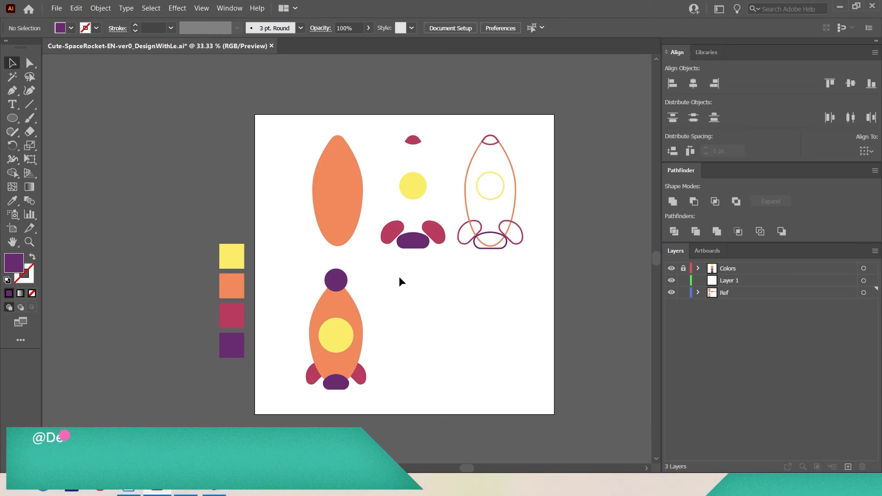
# - Duplicate the orange body in place and intersect the copy with the purple circle to form the nose cap
pyautogui.click(343, 304)
pyautogui.press('ctrl')
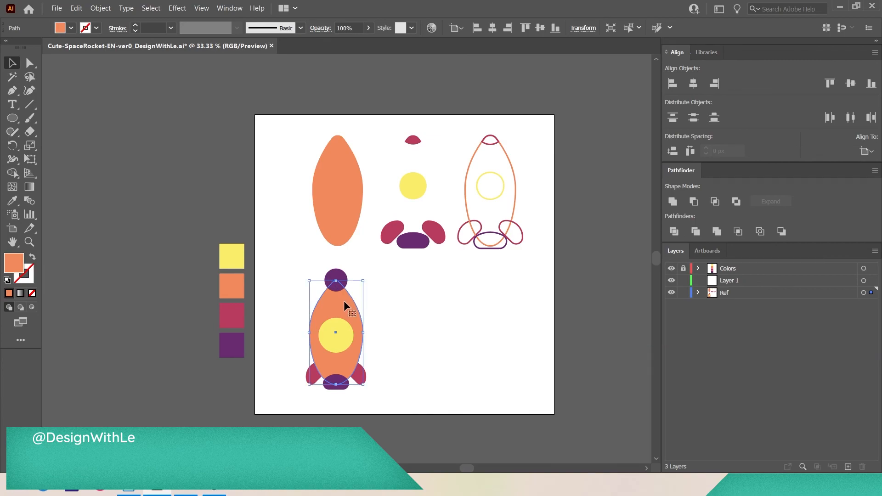
pyautogui.keyDown('shift'); pyautogui.click(342, 275); pyautogui.keyUp('shift')
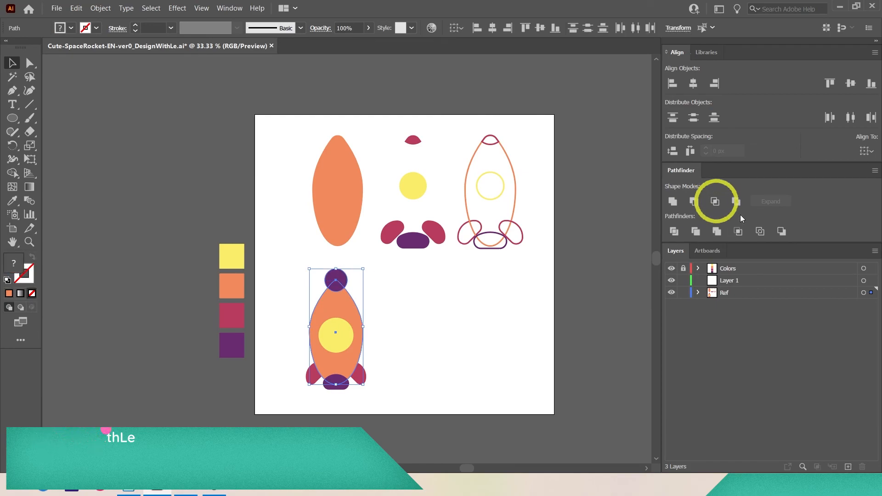
pyautogui.click(715, 202)
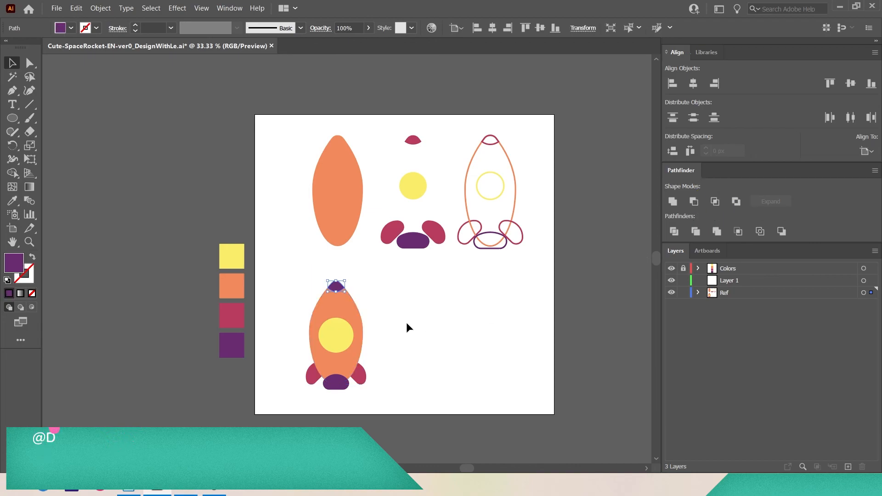